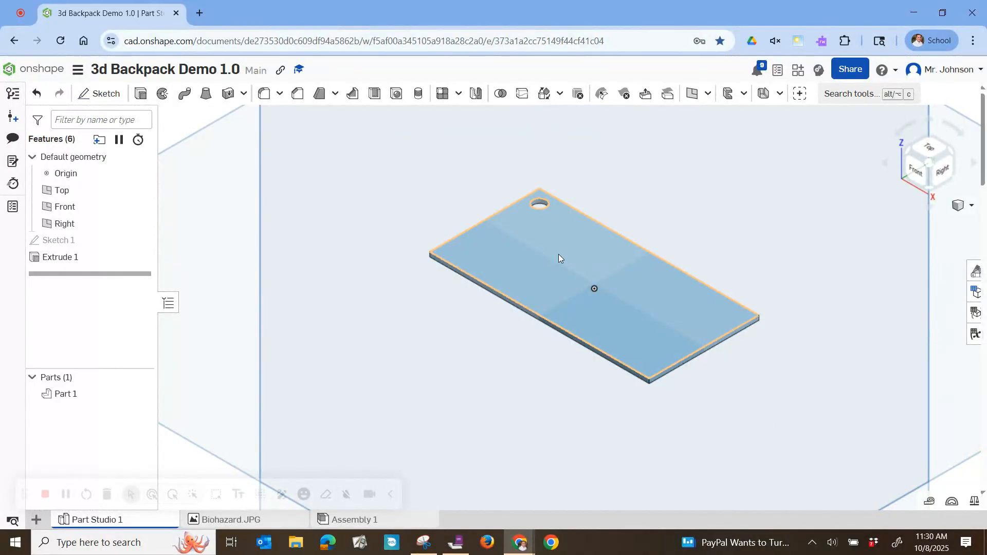
- Start a new sketch on the top face of the rectangular plate
right_click_drag(563, 258, 749, 264)
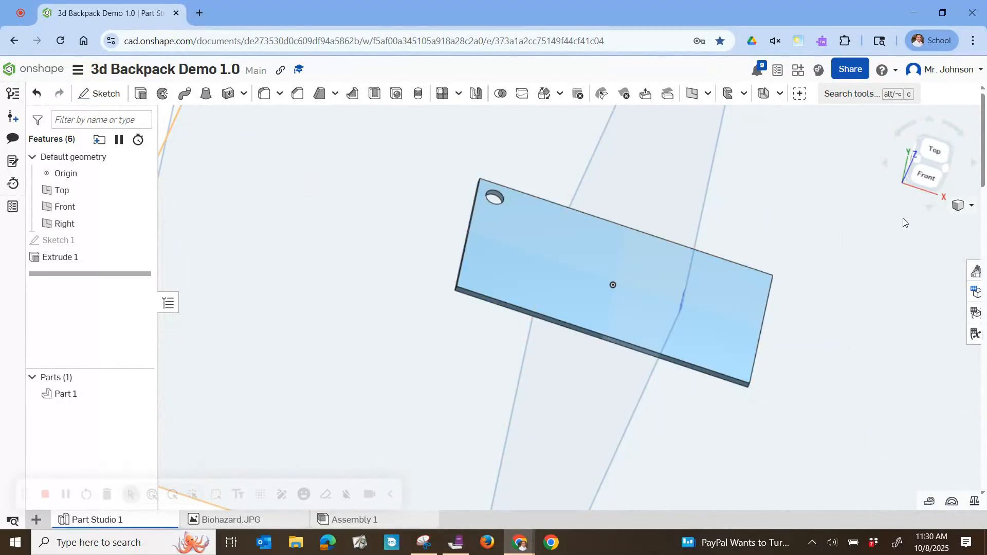
left_click(936, 150)
left_click(945, 181)
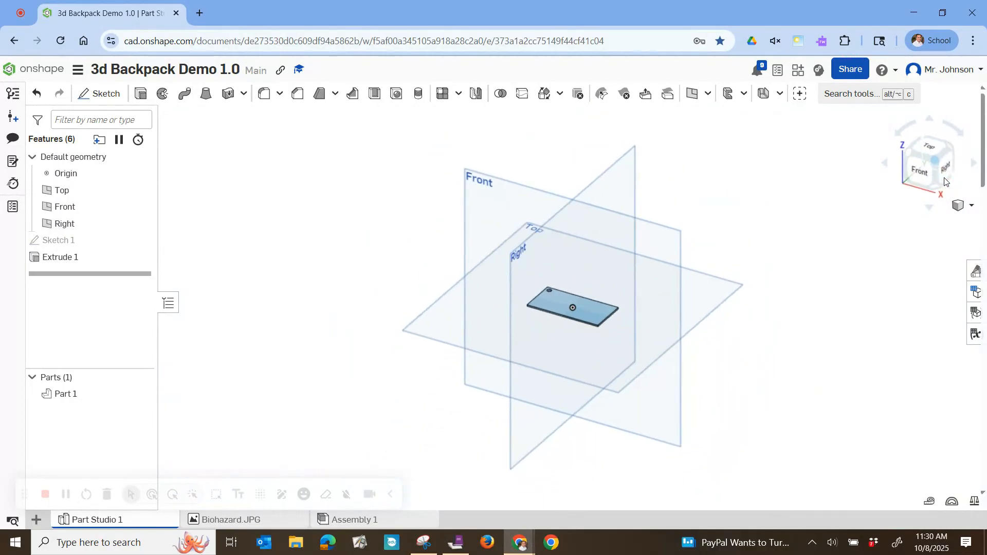
left_click(934, 152)
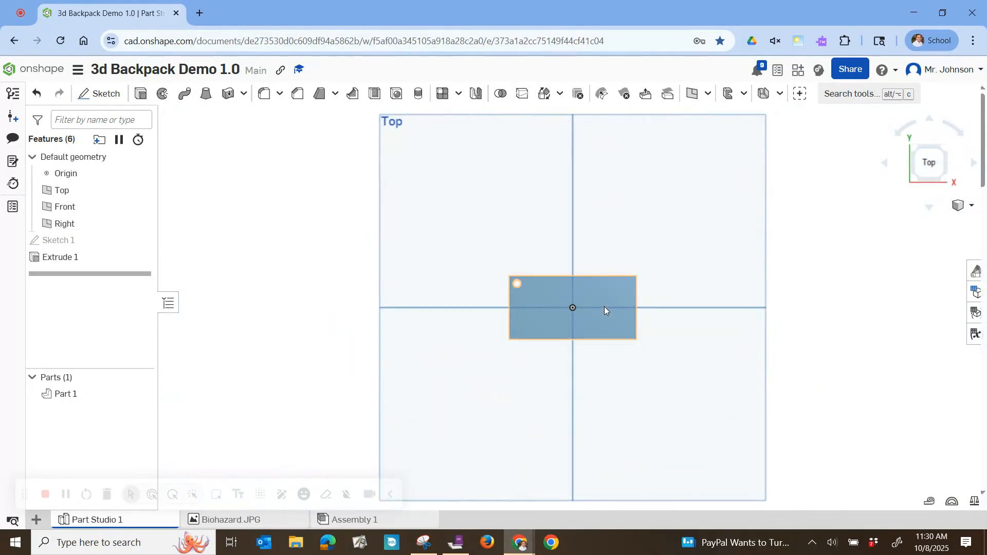
scroll(584, 300, "up", 5)
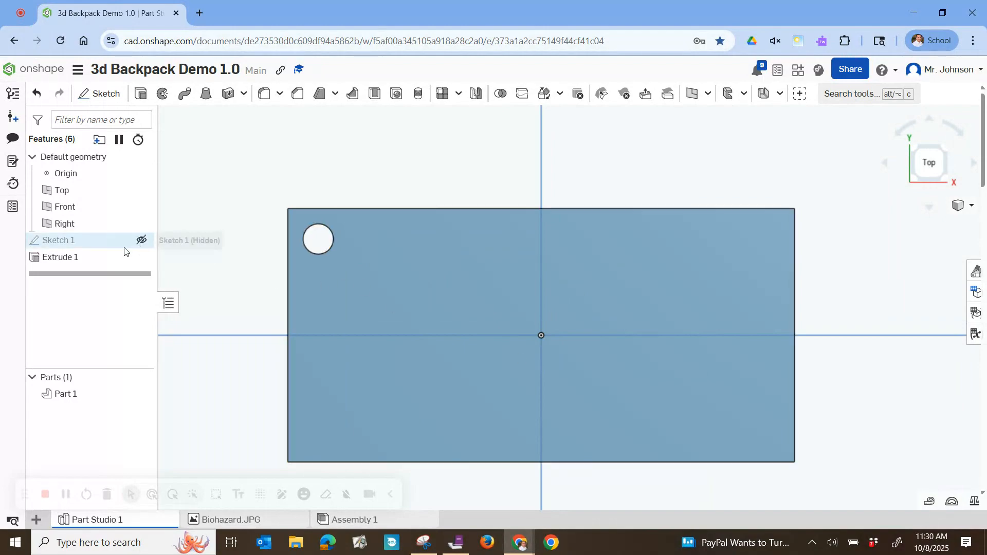
right_click(498, 315)
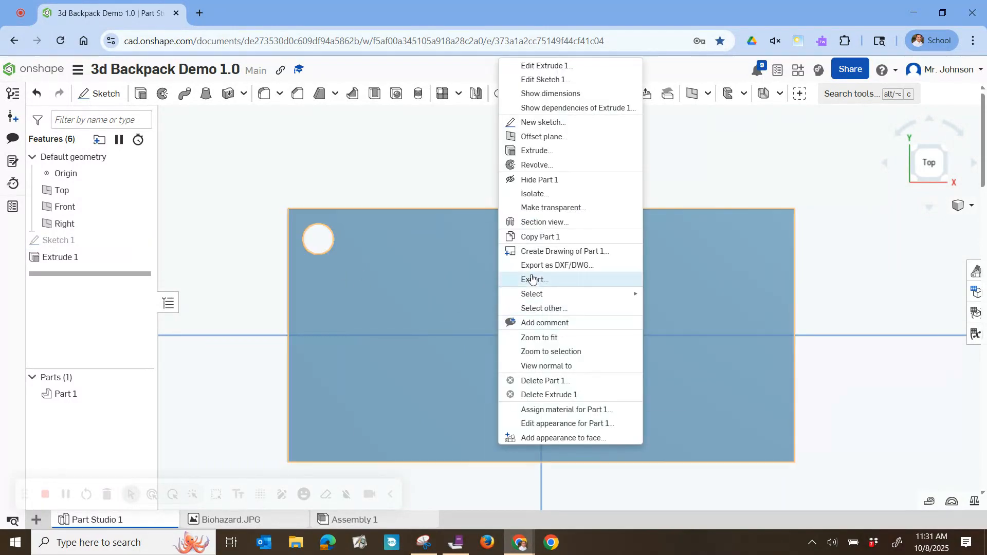
left_click(546, 121)
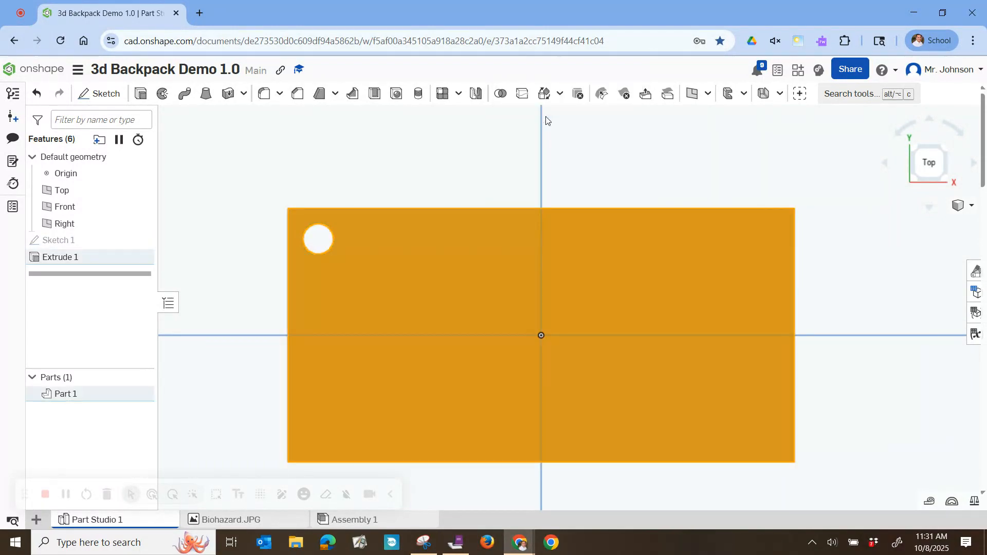
left_click(482, 310)
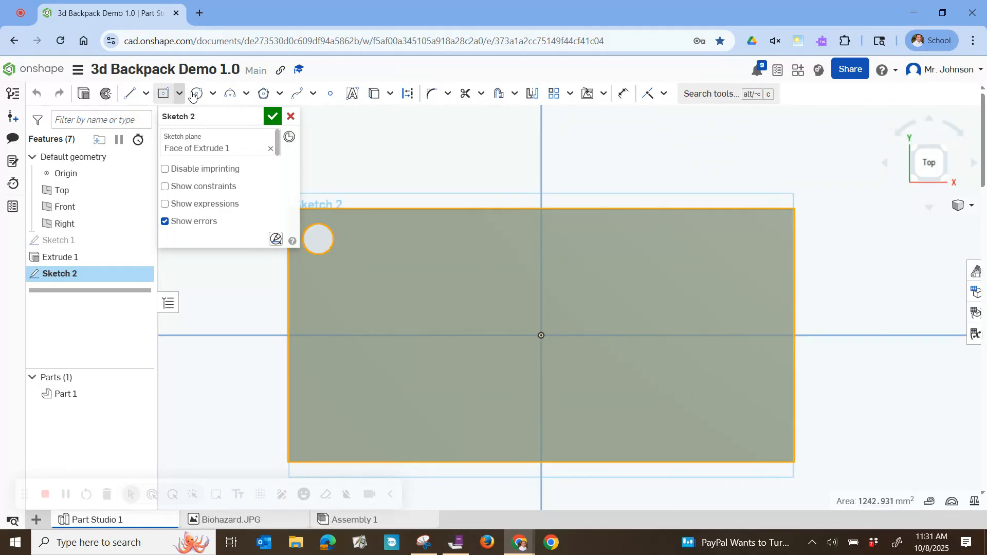
- Add the sketch text "Cj" in Open Sans within a box on the left half of the plate
left_click(353, 94)
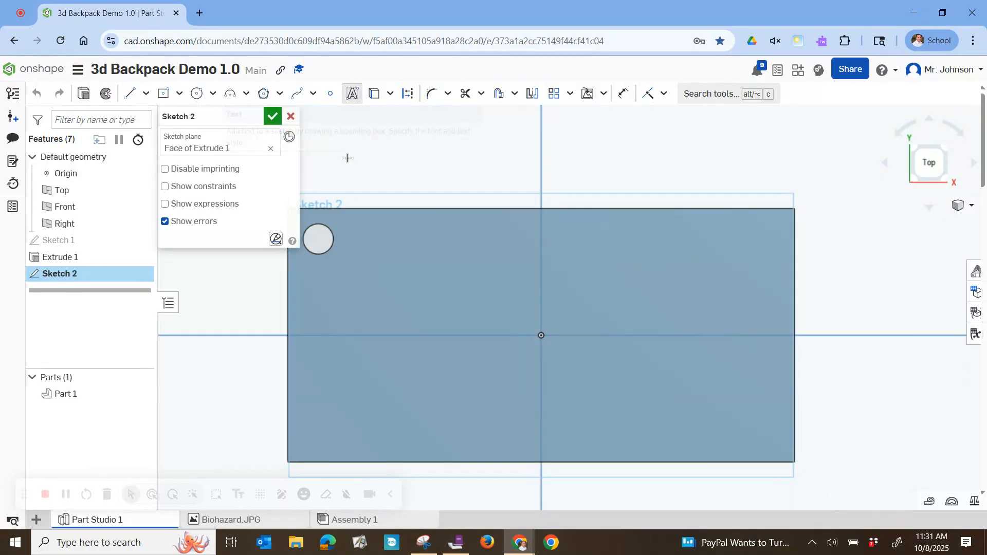
left_click(343, 256)
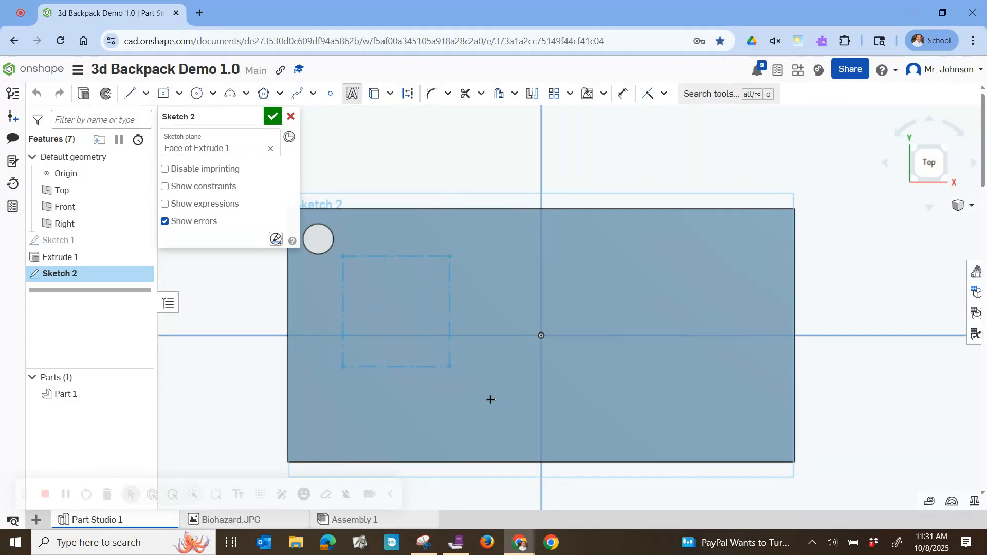
left_click(536, 418)
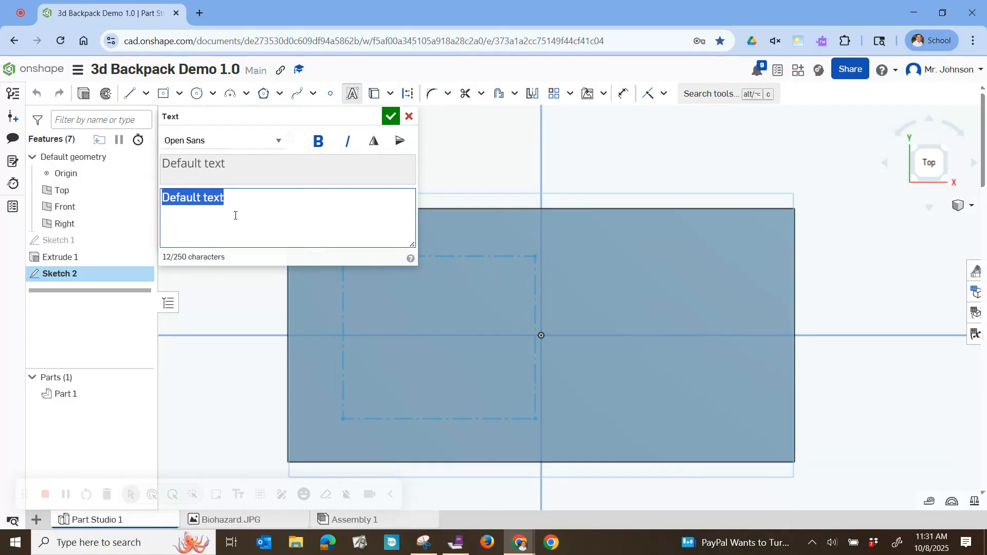
type("Cj")
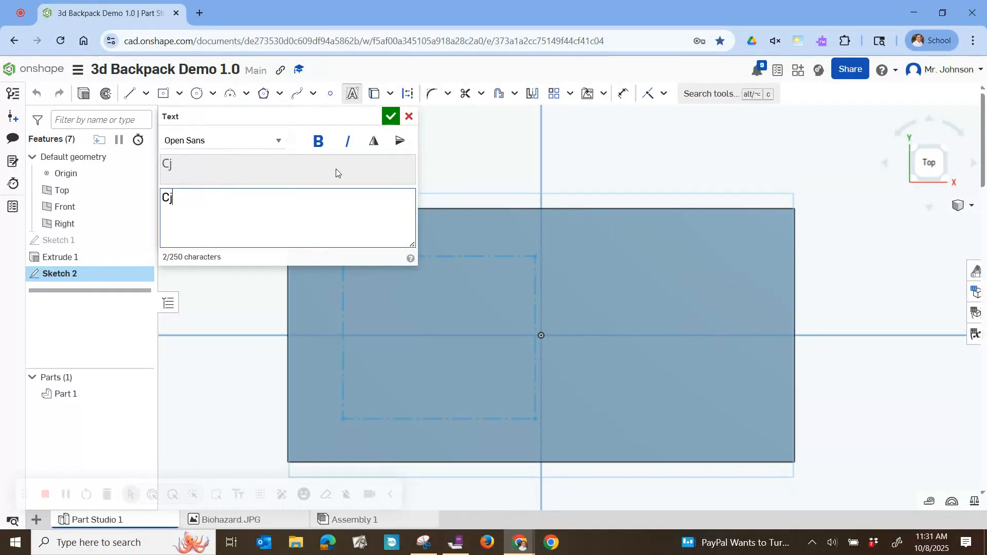
left_click(391, 116)
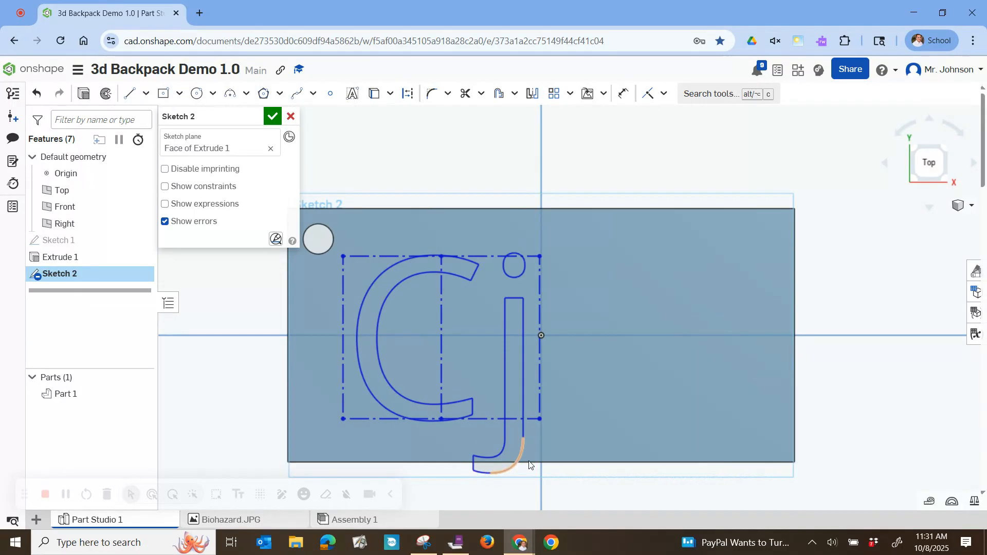
- Reposition the Cj text box toward the plate's upper-left corner so the tail of the j stays on the plate
mouse_move(538, 420)
left_mouse_down()
mouse_move(510, 389)
mouse_move(544, 425)
mouse_move(539, 403)
mouse_move(566, 428)
mouse_move(545, 448)
mouse_move(511, 389)
mouse_move(550, 418)
mouse_move(531, 413)
left_mouse_up()
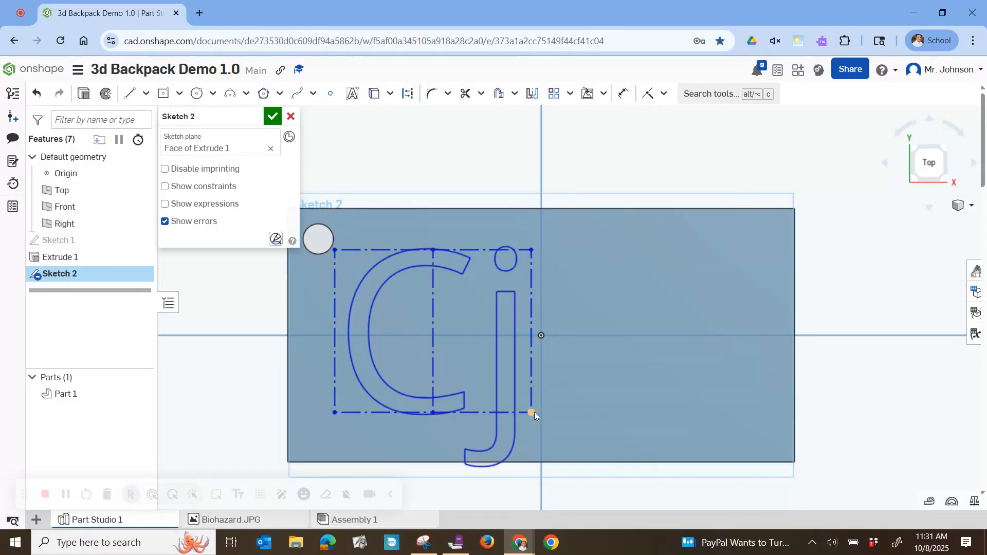
mouse_move(532, 409)
left_mouse_down()
mouse_move(504, 378)
mouse_move(531, 419)
left_mouse_up()
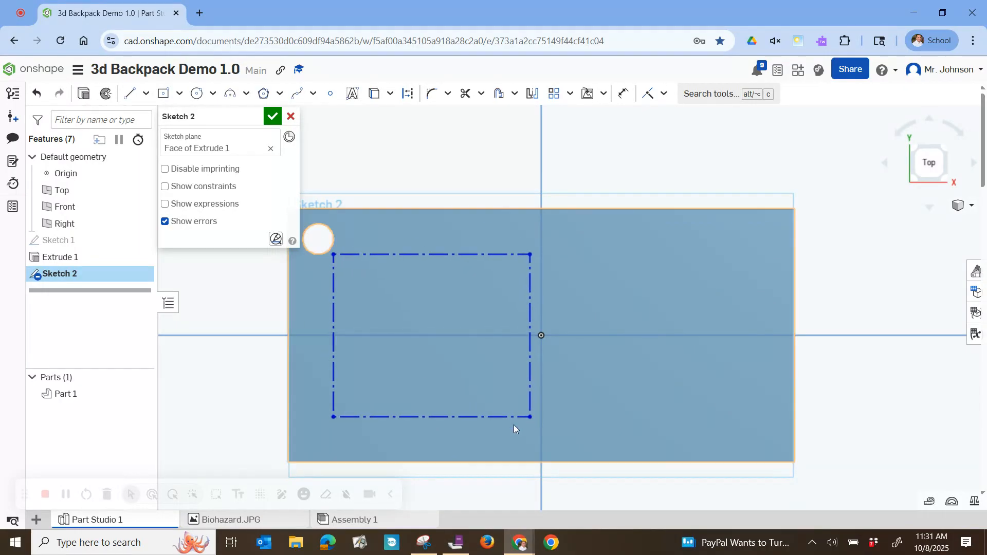
mouse_move(333, 416)
left_mouse_down()
mouse_move(371, 388)
mouse_move(322, 409)
mouse_move(357, 406)
mouse_move(335, 412)
left_mouse_up()
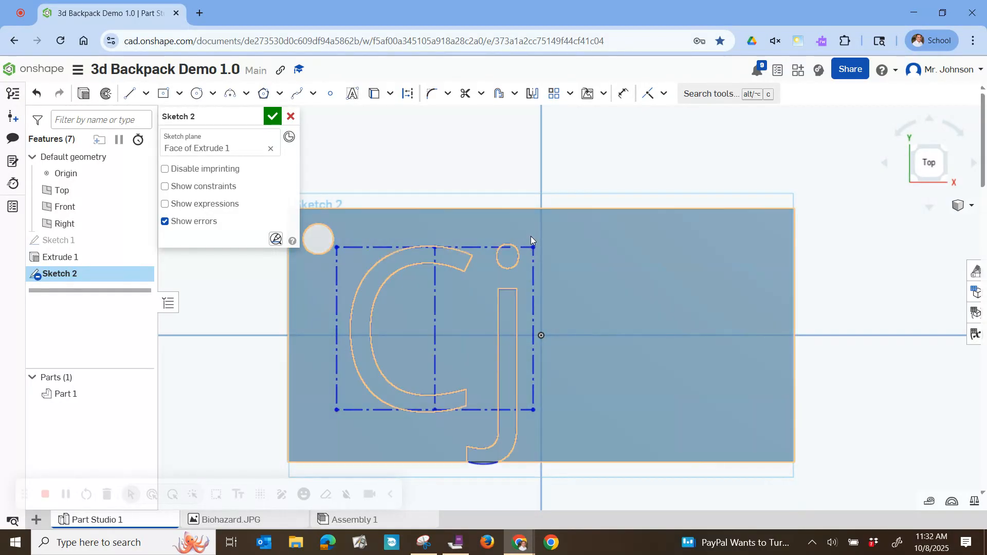
mouse_move(533, 246)
left_mouse_down()
mouse_move(507, 264)
mouse_move(533, 255)
left_mouse_up()
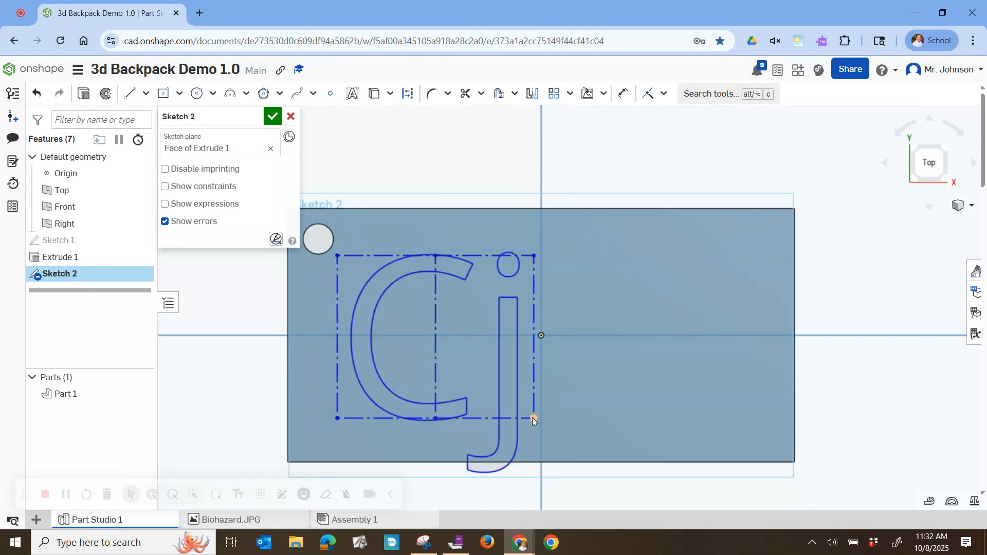
left_click_drag(532, 418, 515, 405)
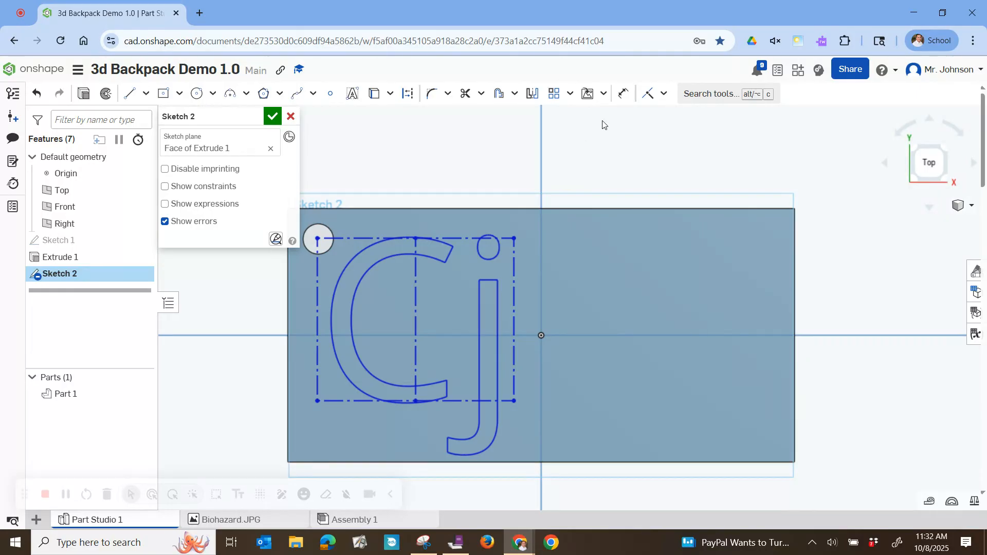
- Dimension the height of the Cj text box to 14 mm
left_click(626, 94)
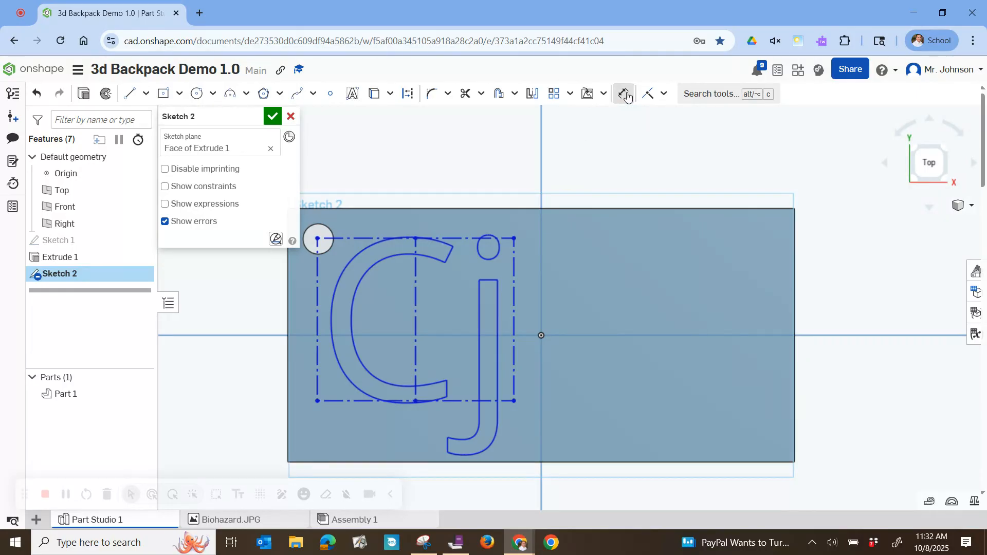
left_click(353, 240)
left_click(353, 401)
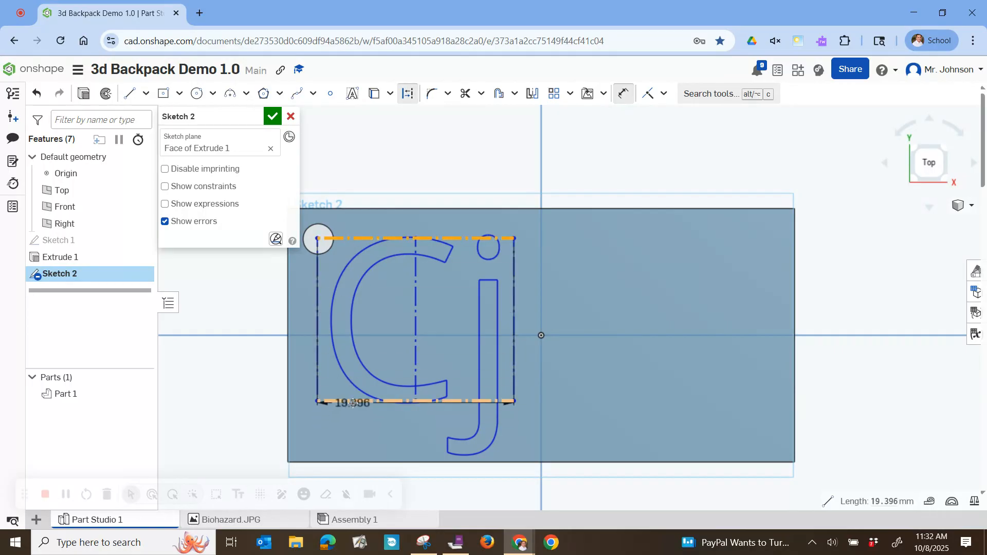
left_click(306, 376)
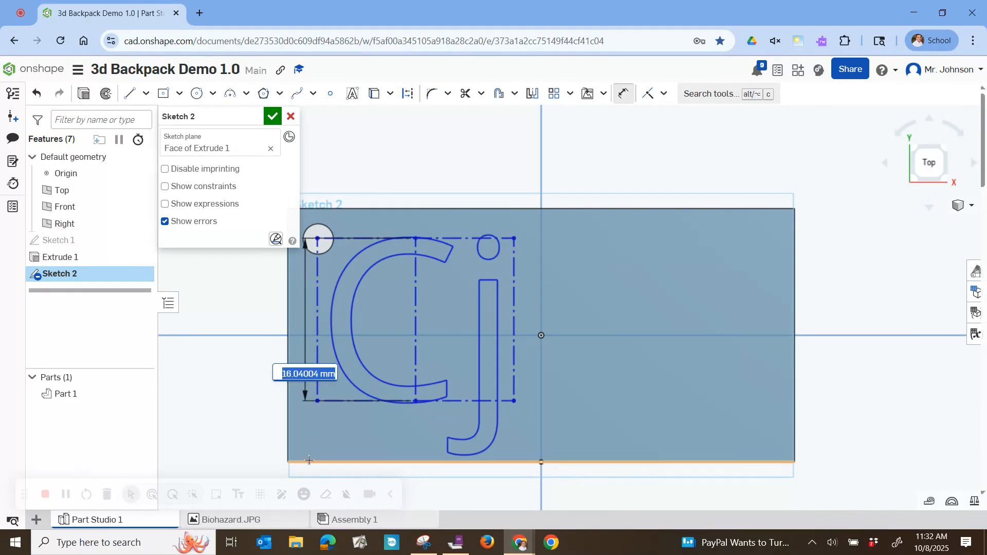
type("14")
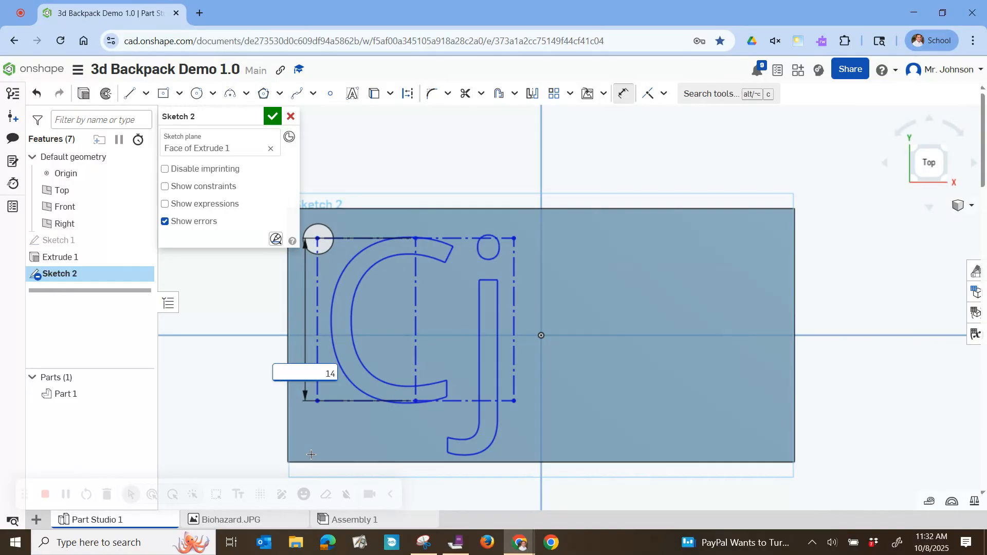
key("Return")
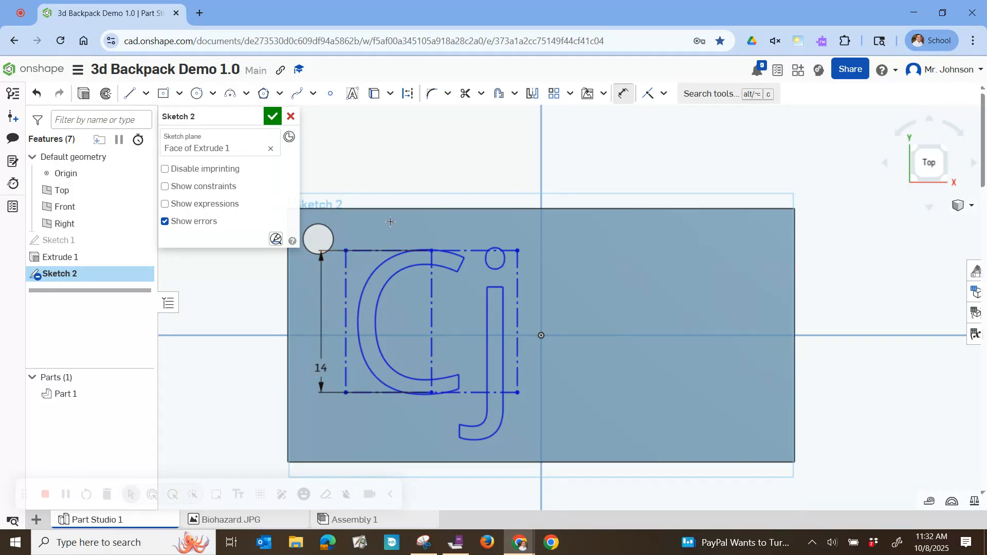
- Dimension the gap between the plate's upper edge and the text box's upper edge to 3 mm
left_click(416, 210)
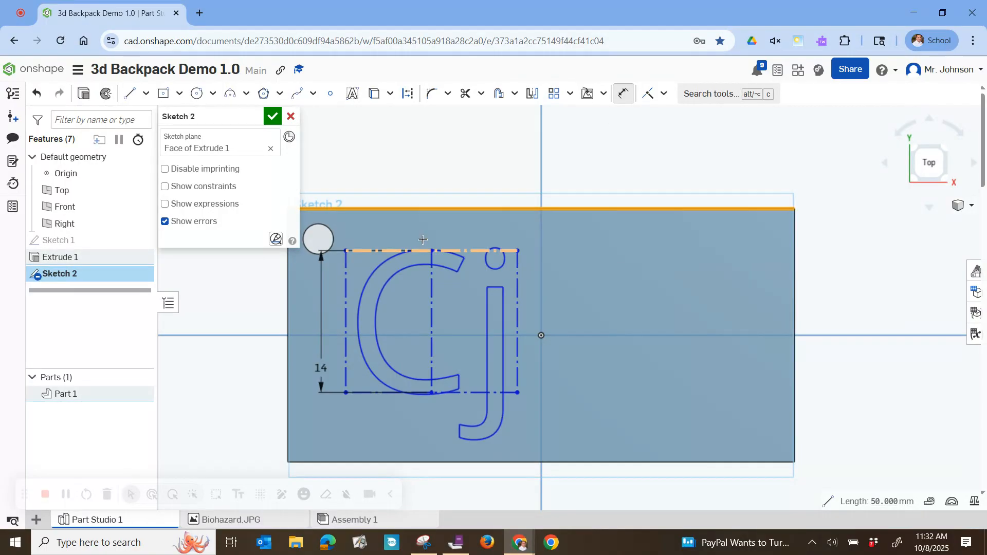
left_click(624, 93)
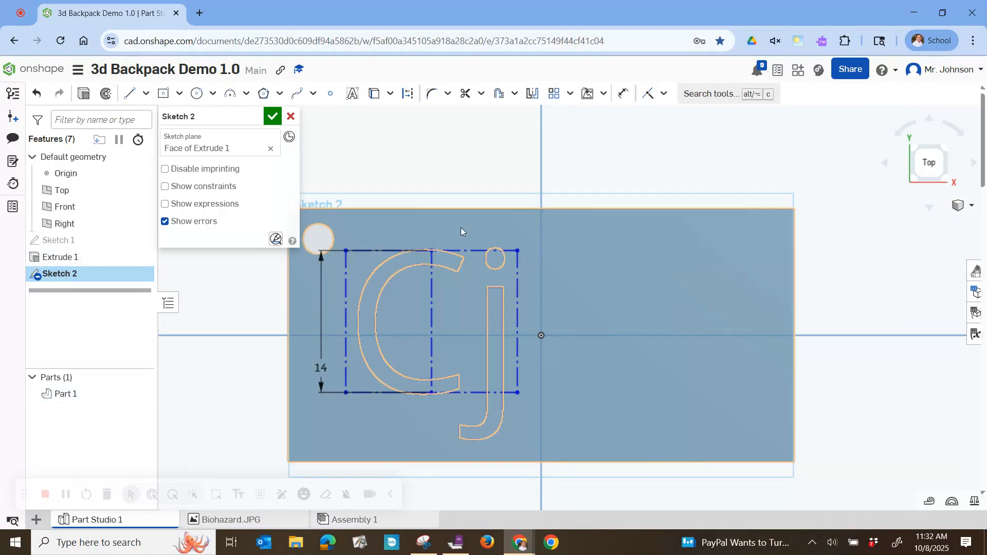
left_click(624, 93)
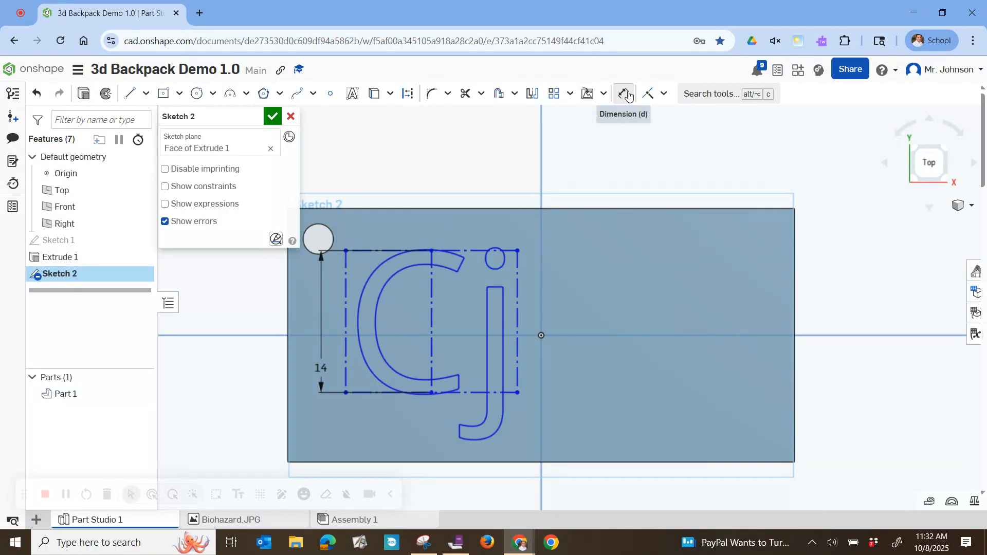
left_click(417, 209)
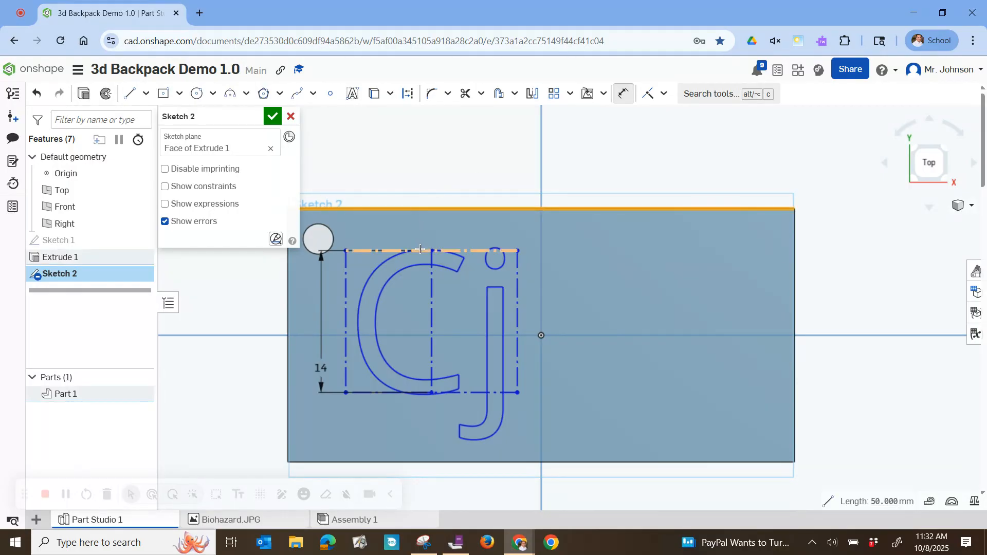
left_click(421, 250)
left_click(471, 237)
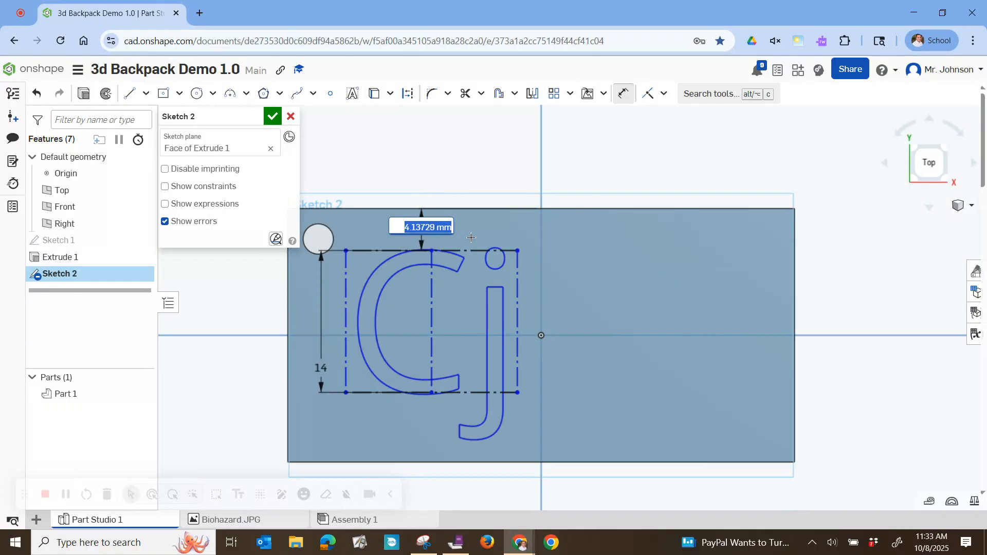
type("3")
key("Return")
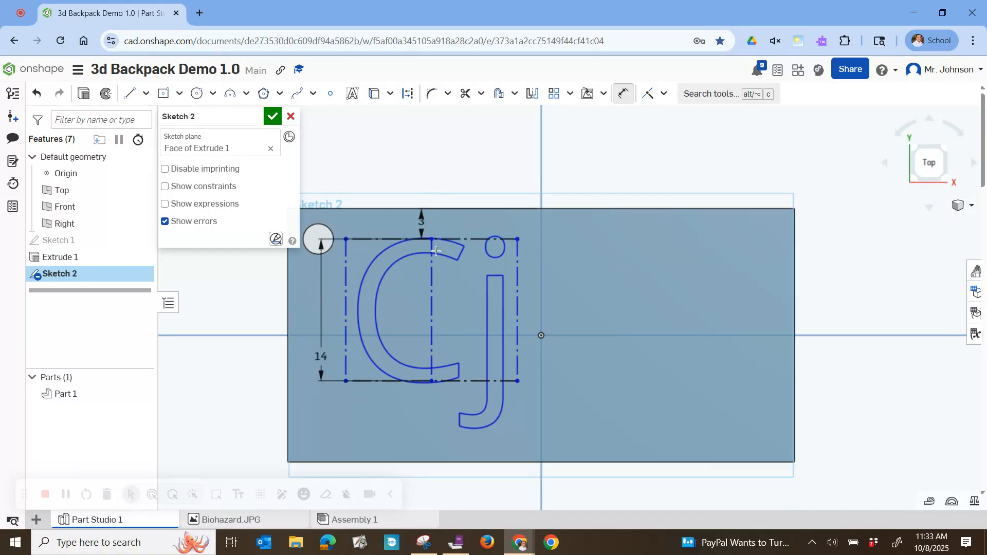
- Dimension the gap between the plate's left edge and the text box to 4 mm and finish the sketch
left_click(287, 310)
left_click(347, 310)
left_click(312, 307)
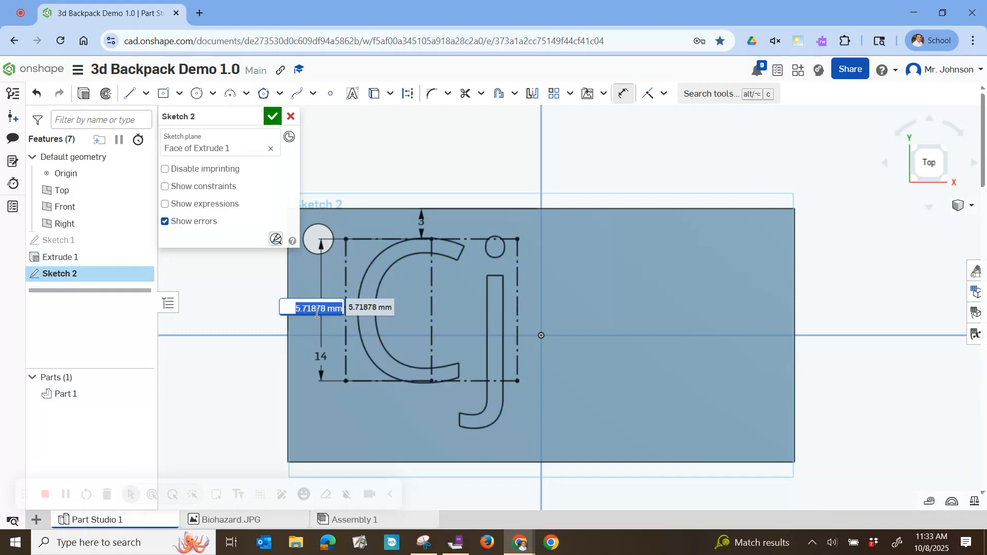
type("4")
key("Return")
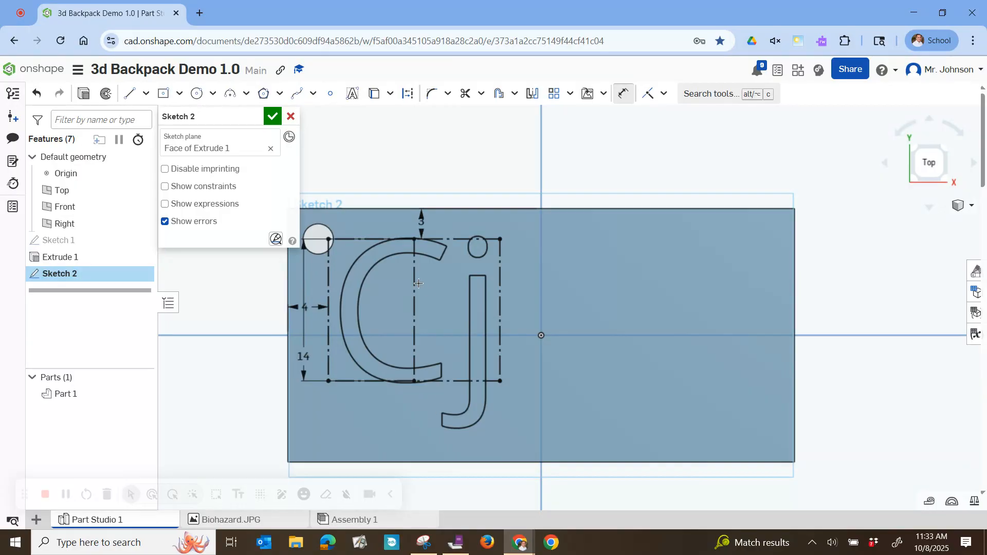
left_click(274, 118)
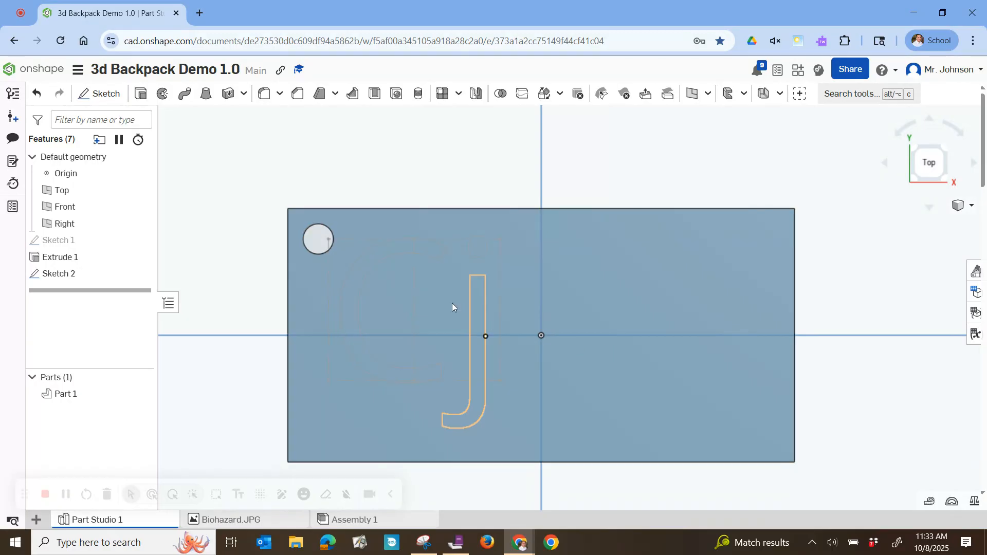
- Extrude the C, the dot and the stem of the j 1 mm as an addition to the plate
left_click(141, 94)
left_click(375, 255)
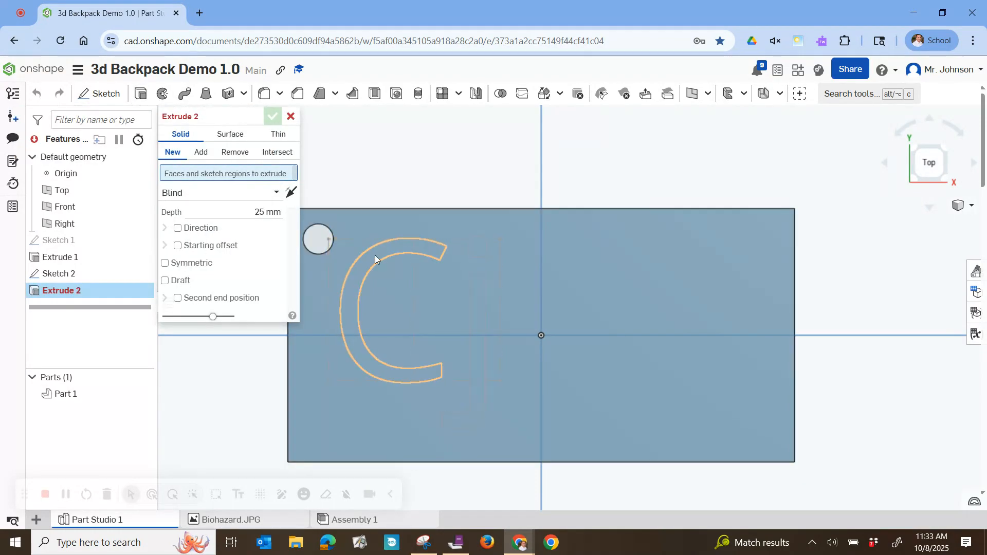
left_click(475, 245)
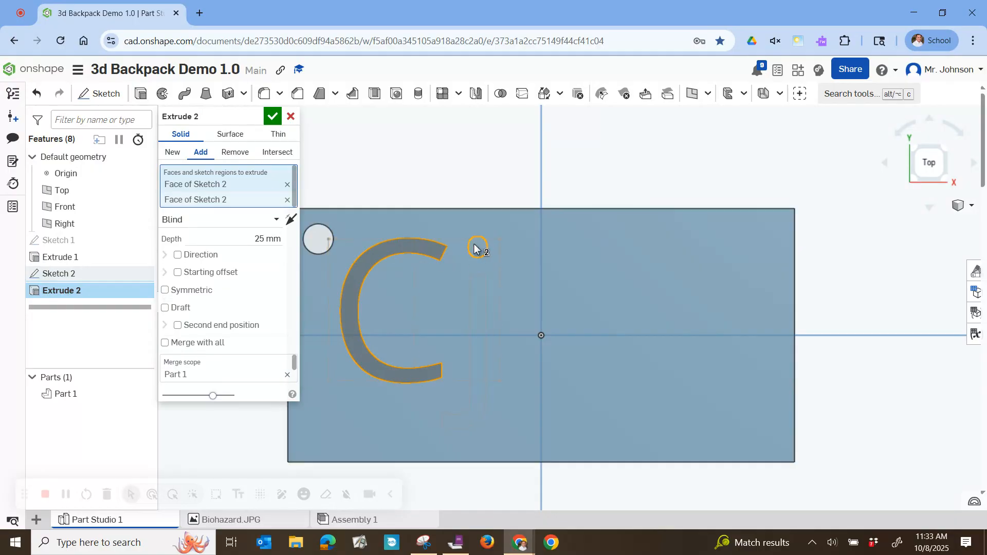
left_click(480, 290)
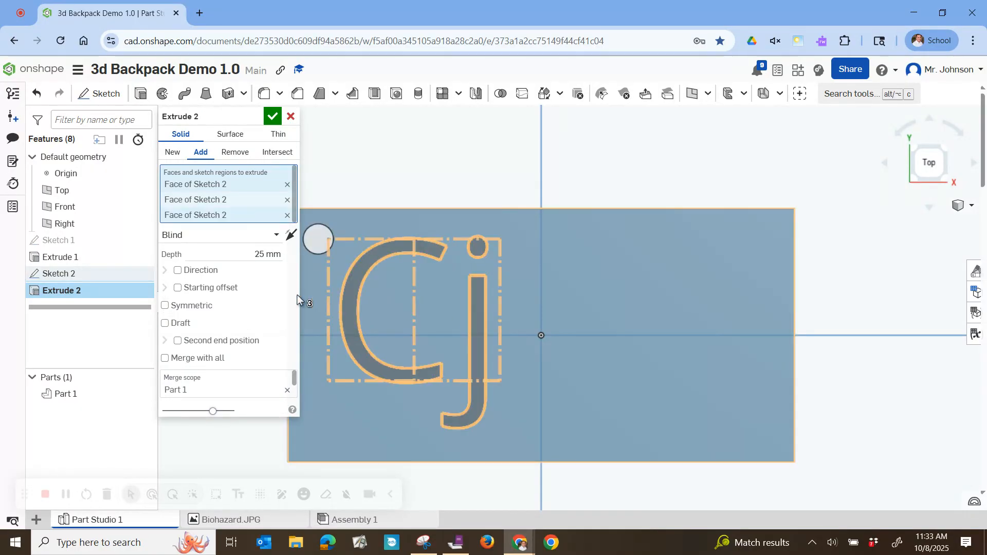
left_click(256, 255)
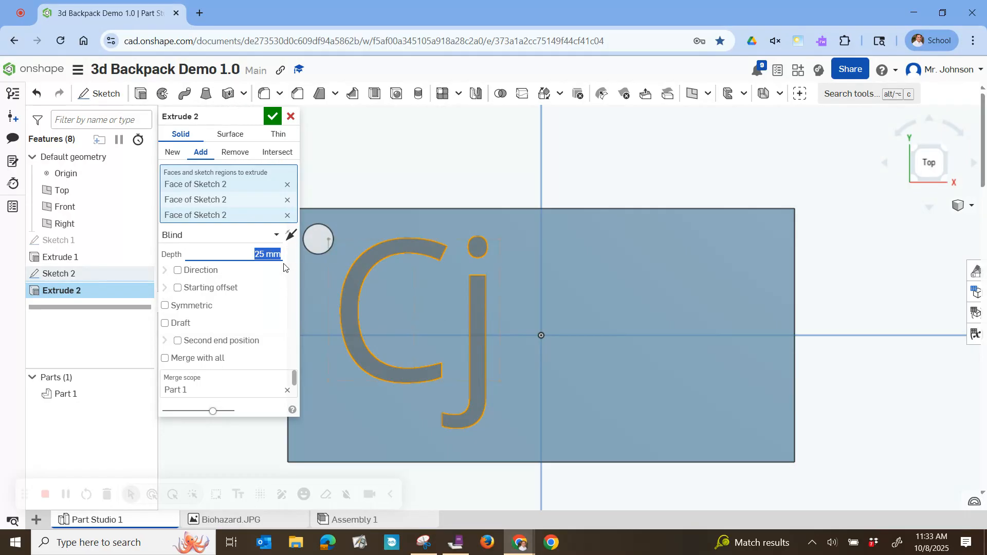
type("1")
key("Return")
left_click(274, 118)
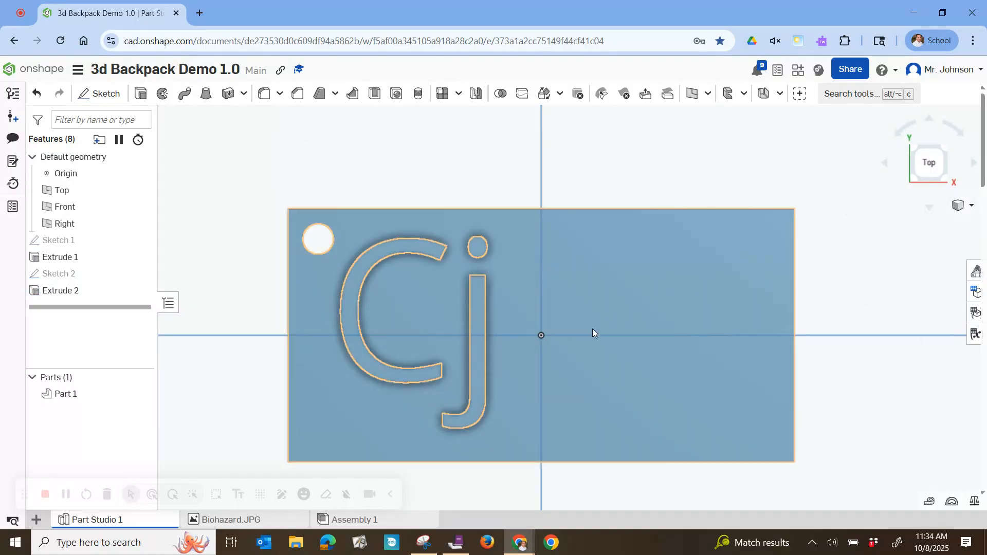
right_click_drag(574, 366, 570, 316)
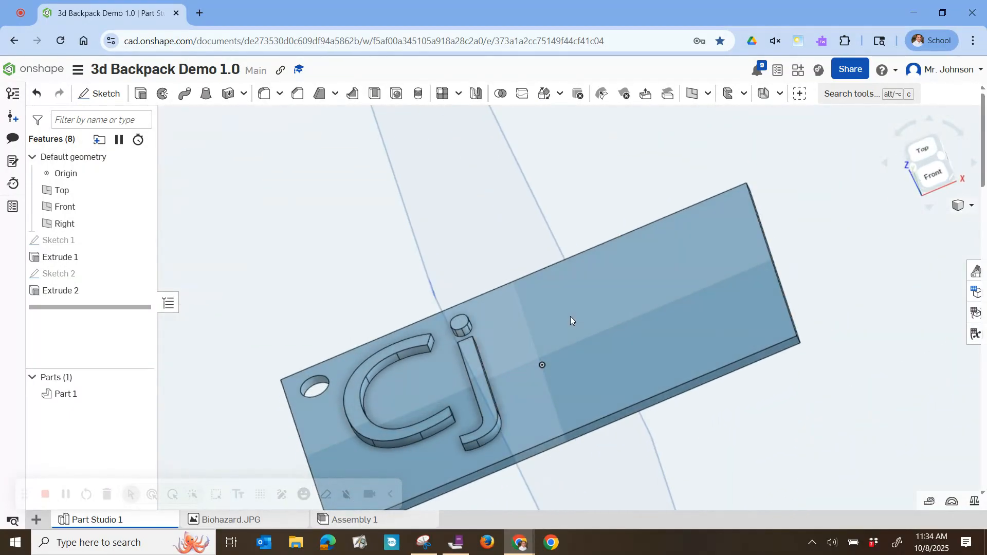